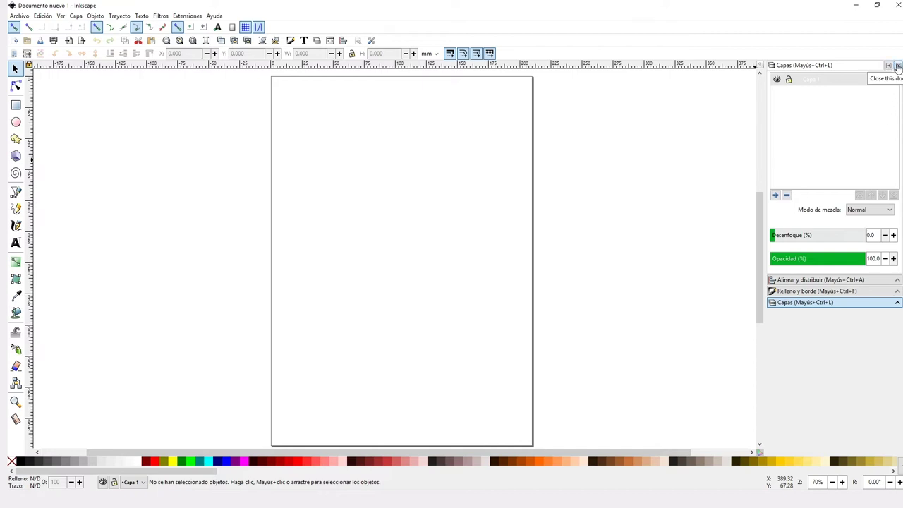
Close the docked Capas (Layers) panel and switch the view to the Personalizada (Custom) layout
{"action": "left_click", "coordinate": [898, 66]}
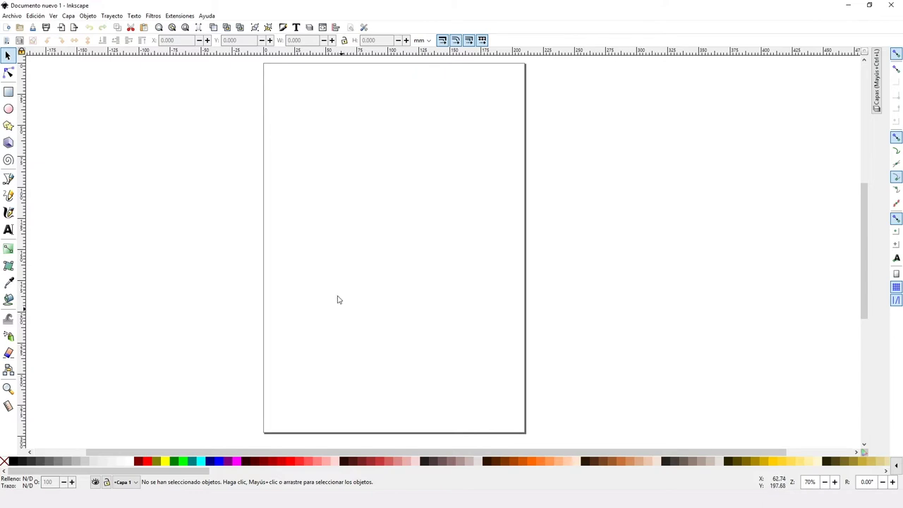
{"action": "left_click", "coordinate": [52, 16]}
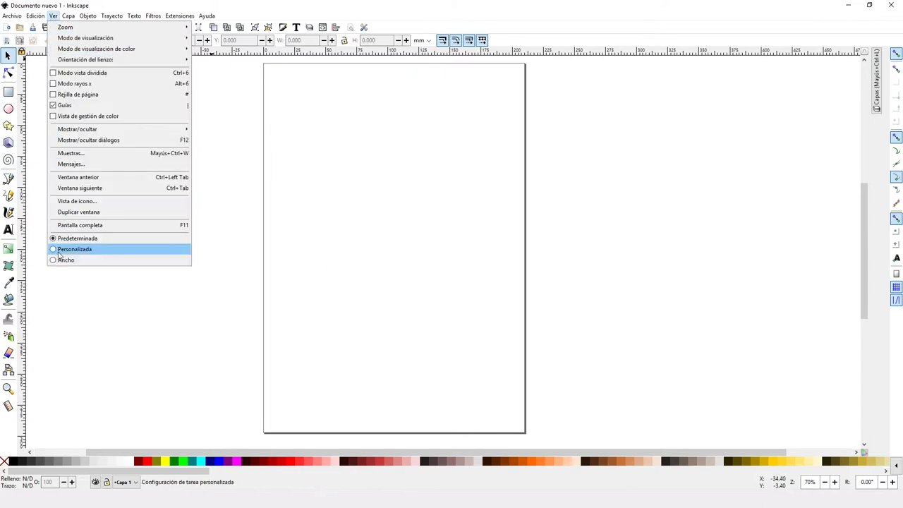
{"action": "left_click", "coordinate": [91, 255]}
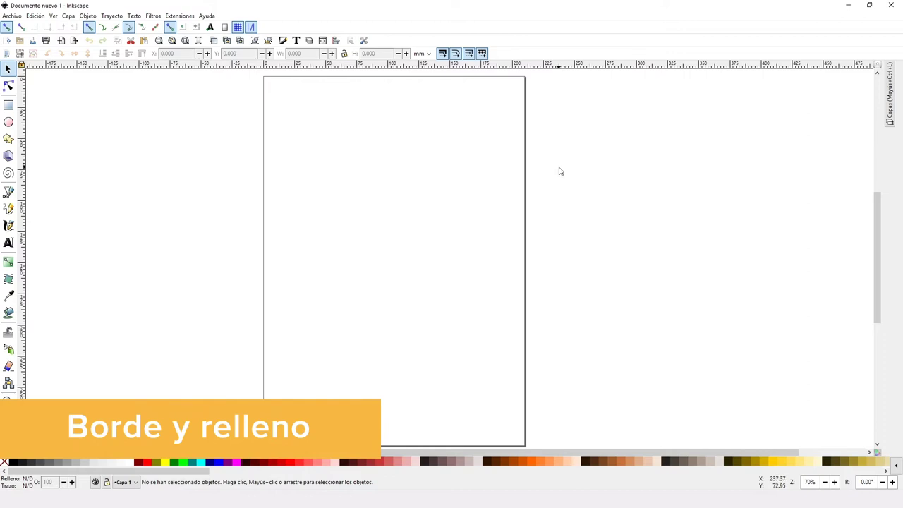
Dock the Relleno y borde (Fill and Stroke) panel from the Objeto menu
{"action": "left_click", "coordinate": [87, 16]}
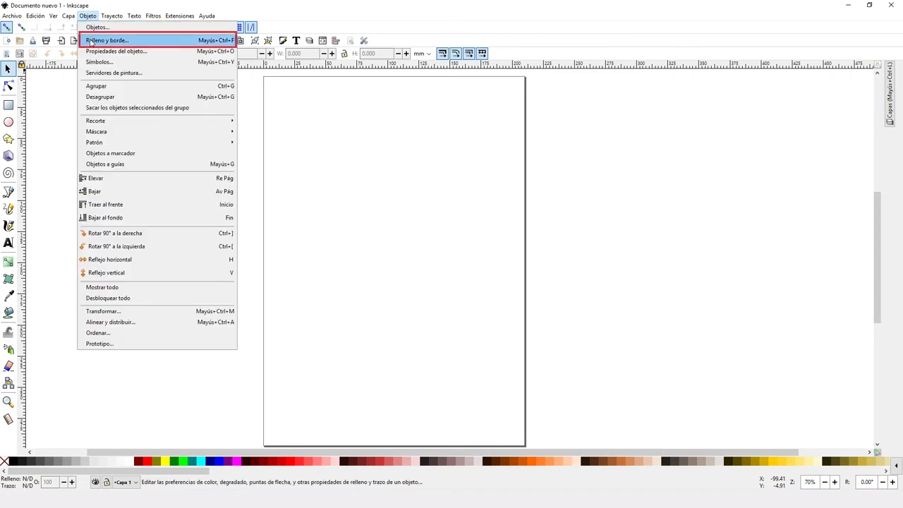
{"action": "left_click", "coordinate": [144, 41]}
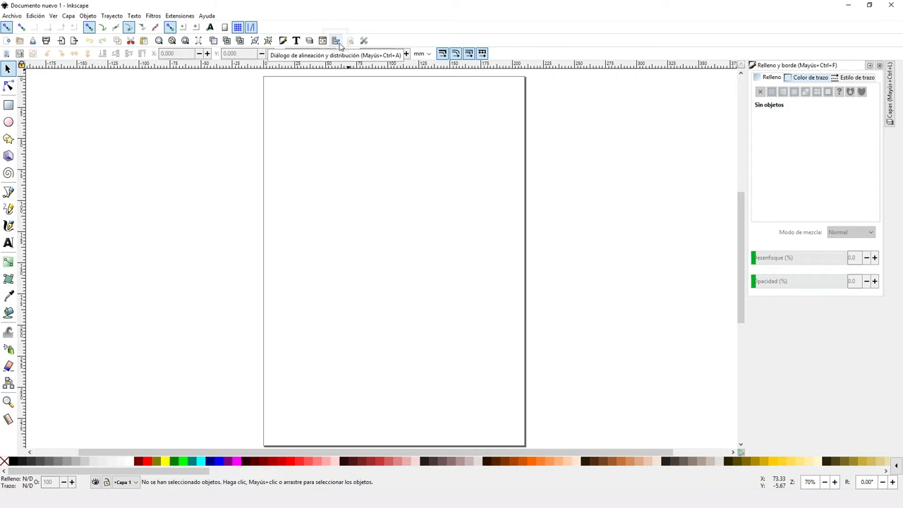
Add the Align and Distribute panel below Fill and Stroke and expand it
{"action": "left_click", "coordinate": [337, 41]}
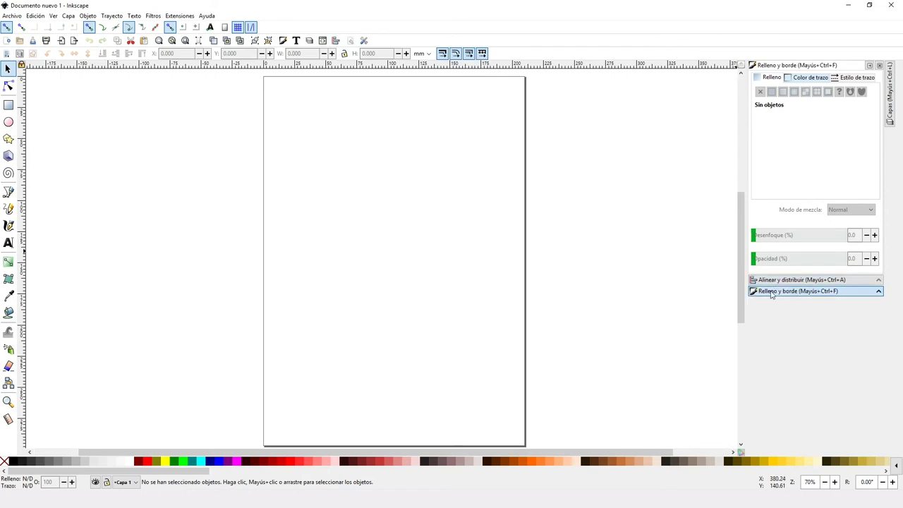
{"action": "left_click", "coordinate": [807, 280]}
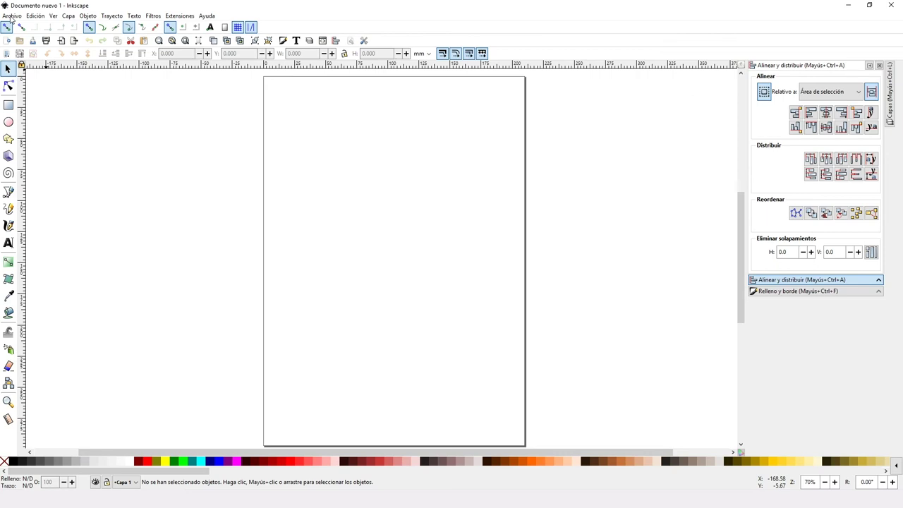
Open Exportar imagen PNG and dock it above Align and Distribute in the right panel
{"action": "left_click", "coordinate": [12, 15]}
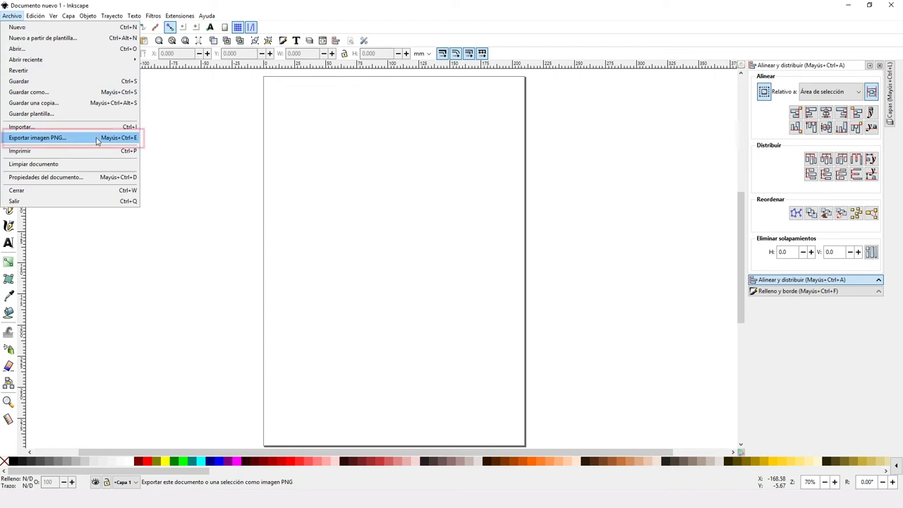
{"action": "left_click", "coordinate": [75, 138]}
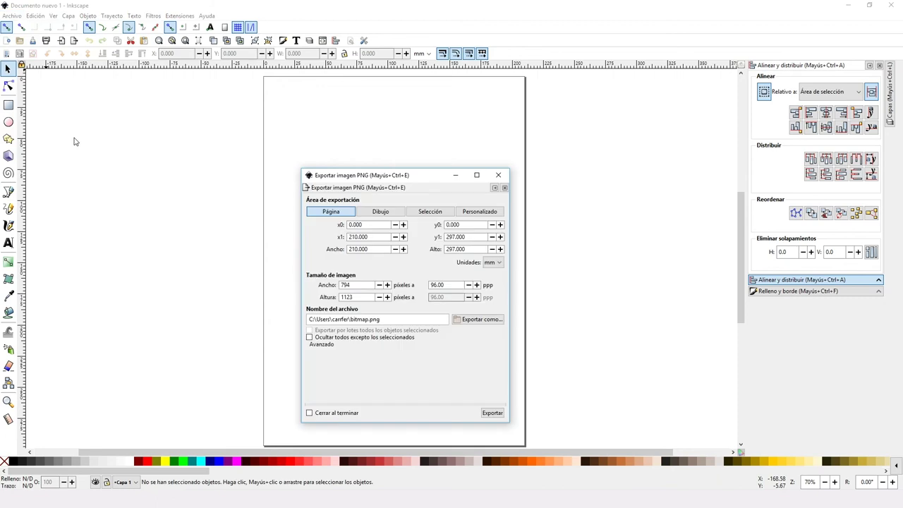
{"action": "left_click_drag", "start_coordinate": [385, 181], "coordinate": [361, 105]}
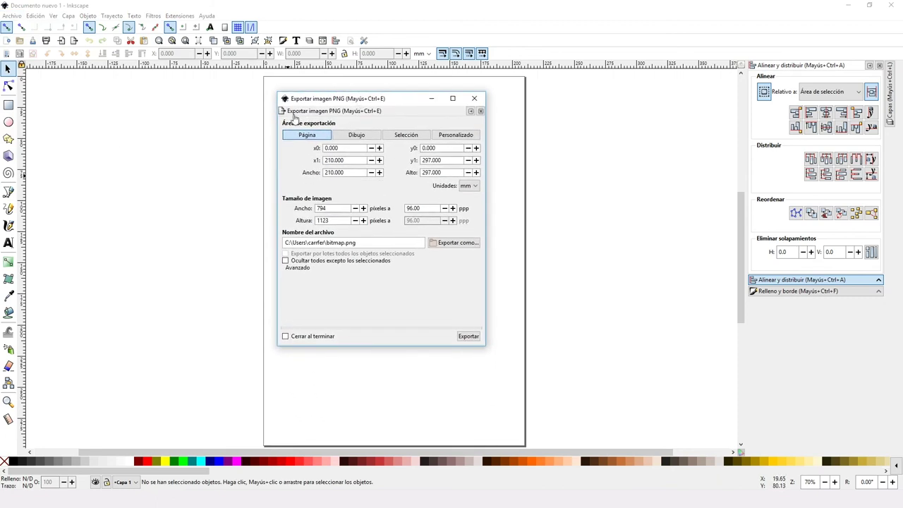
{"action": "mouse_move", "coordinate": [282, 111]}
{"action": "left_mouse_down"}
{"action": "mouse_move", "coordinate": [676, 321]}
{"action": "mouse_move", "coordinate": [707, 319]}
{"action": "mouse_move", "coordinate": [725, 143]}
{"action": "mouse_move", "coordinate": [781, 76]}
{"action": "left_mouse_up"}
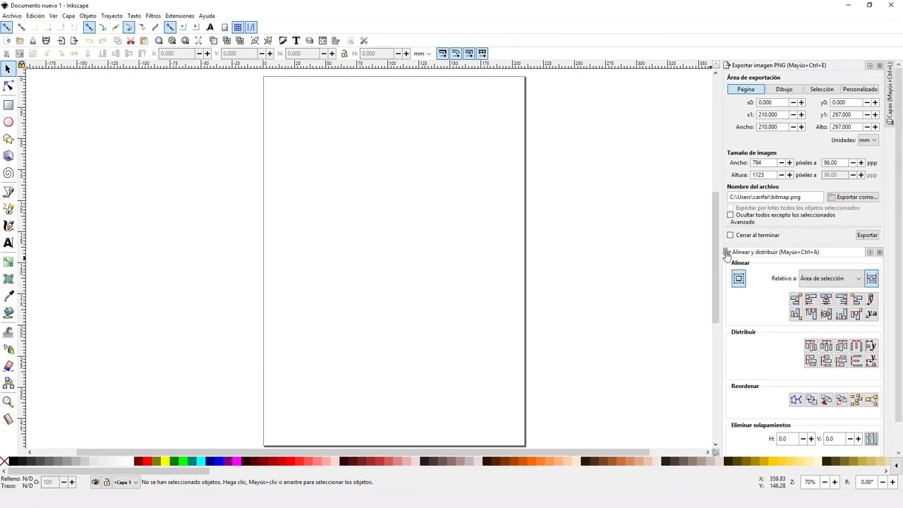
Re-dock Alinear y distribuir between the Export PNG and Fill and Stroke panels
{"action": "left_click_drag", "start_coordinate": [727, 255], "coordinate": [435, 203]}
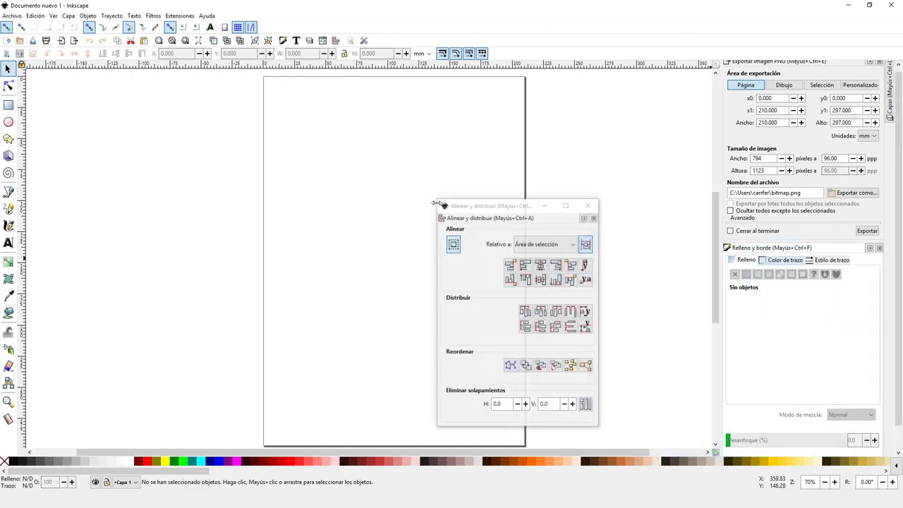
{"action": "mouse_move", "coordinate": [441, 217]}
{"action": "left_mouse_down"}
{"action": "mouse_move", "coordinate": [663, 232]}
{"action": "mouse_move", "coordinate": [726, 245]}
{"action": "left_mouse_up"}
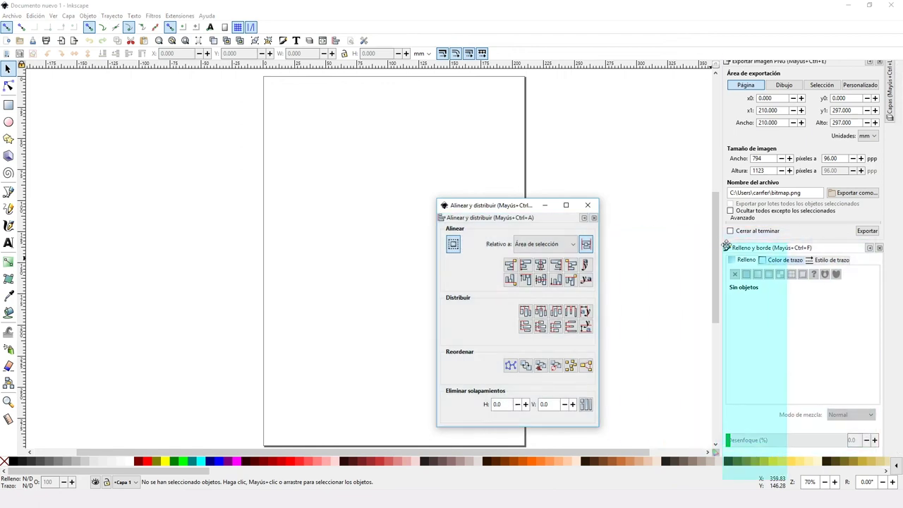
{"action": "mouse_move", "coordinate": [726, 245]}
{"action": "left_mouse_down"}
{"action": "mouse_move", "coordinate": [811, 213]}
{"action": "mouse_move", "coordinate": [812, 226]}
{"action": "left_mouse_up"}
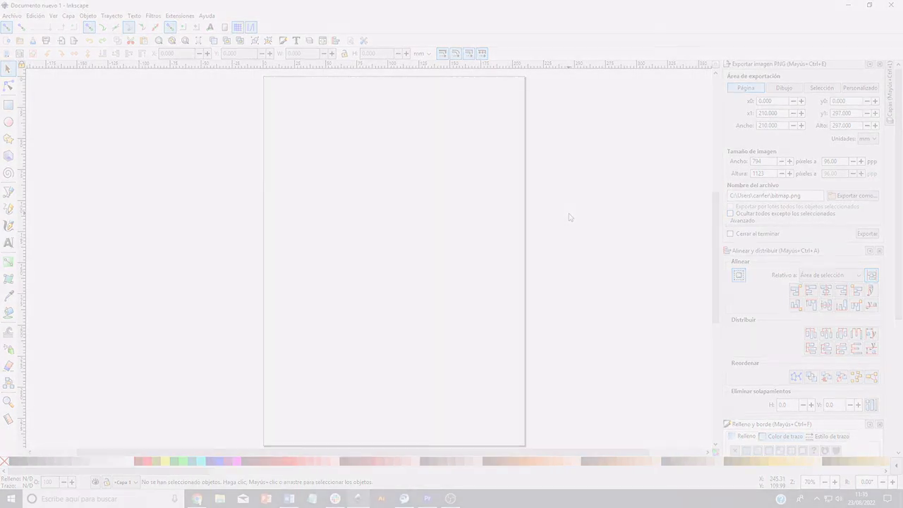